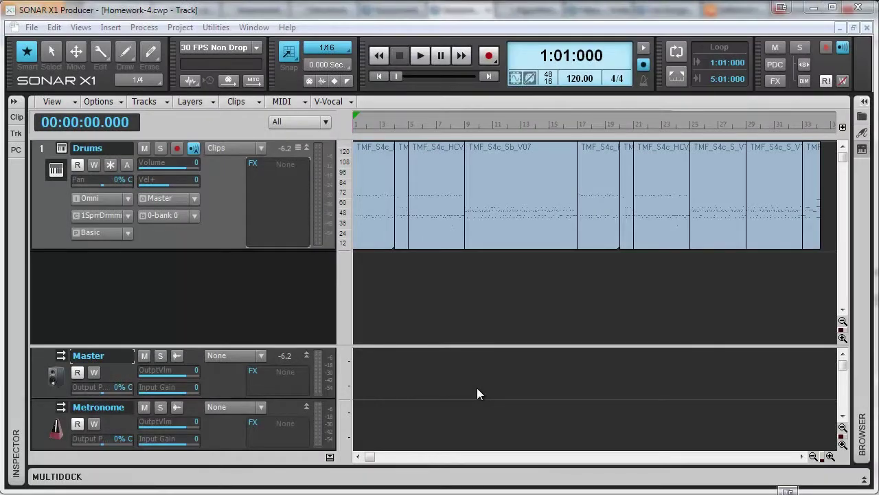
Insert iZotope Ozone 5 on the Drums track and bring up its Dynamics band options
{"action": "right_click", "coordinate": [269, 191]}
{"action": "mouse_move", "coordinate": [389, 351]}
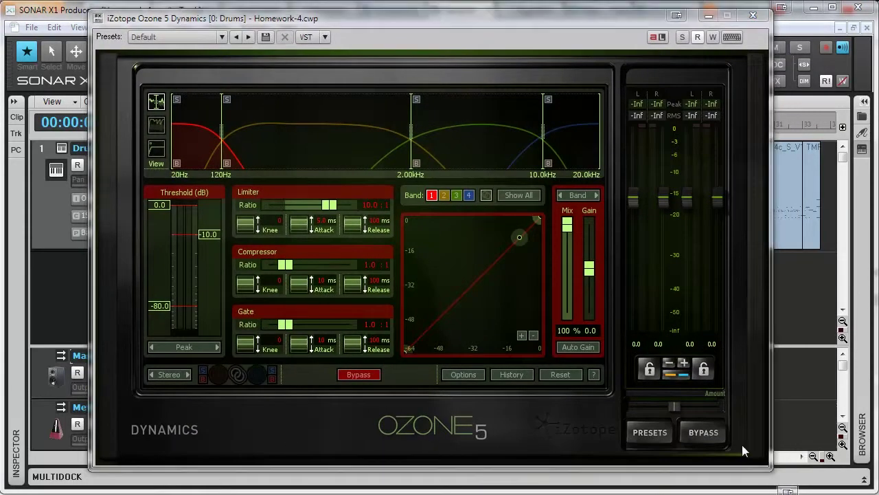
{"action": "right_click", "coordinate": [218, 129]}
Remove the three extra bands so one band remains, then show the gain-reduction trace
{"action": "left_click", "coordinate": [238, 143]}
{"action": "right_click", "coordinate": [275, 131]}
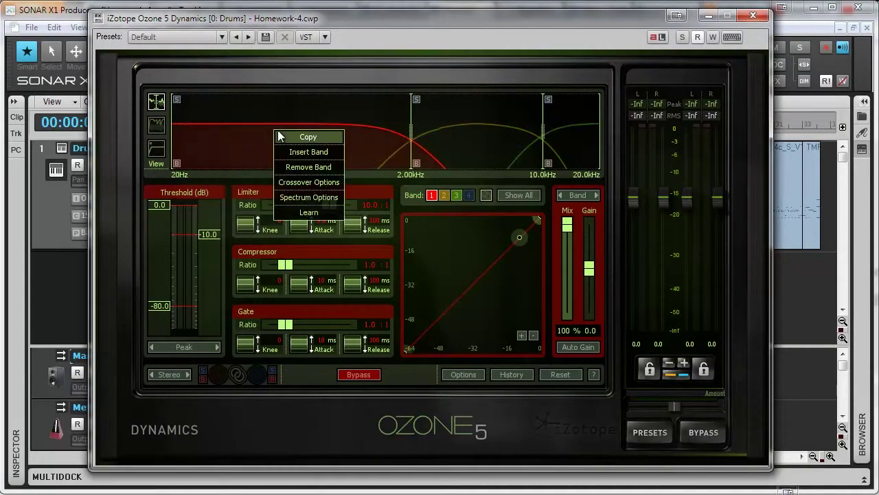
{"action": "left_click", "coordinate": [324, 163]}
{"action": "right_click", "coordinate": [423, 133]}
{"action": "left_click", "coordinate": [473, 169]}
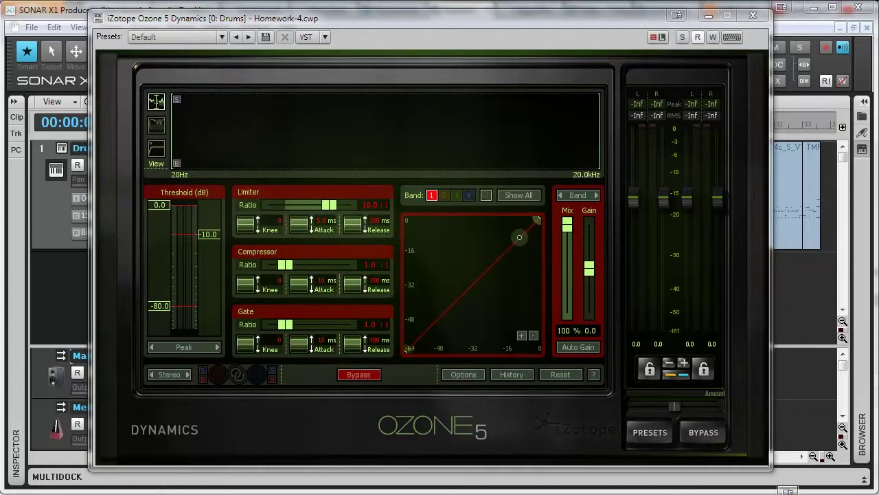
{"action": "left_click", "coordinate": [156, 124]}
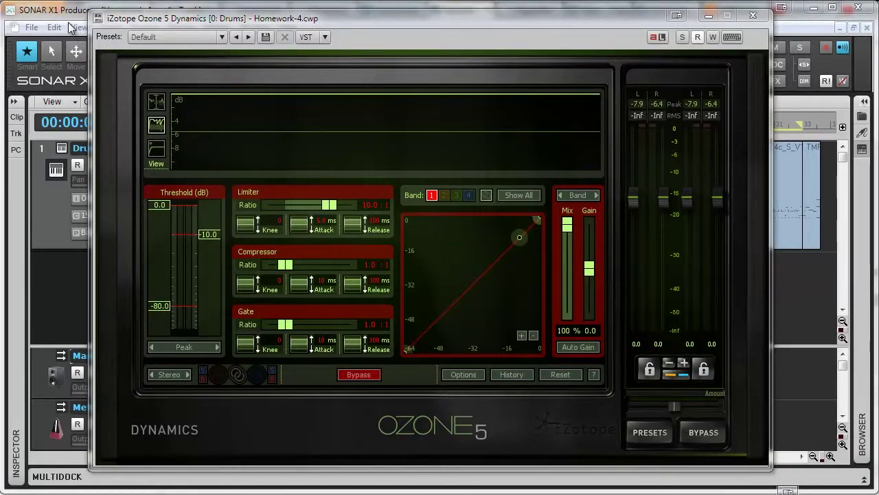
Play the drums and set compressor ratio 4.1:1, threshold -18.5 dB and makeup gain 9.8
{"action": "key", "text": "space"}
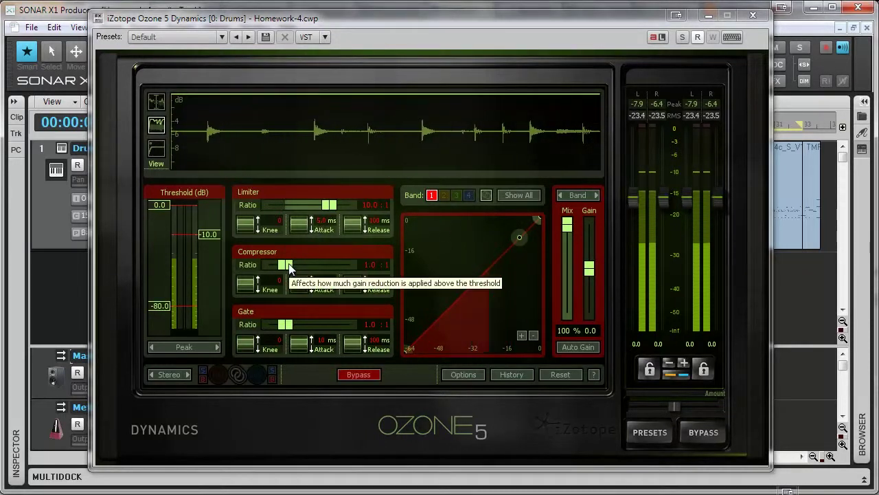
{"action": "left_click_drag", "start_coordinate": [289, 267], "coordinate": [314, 280]}
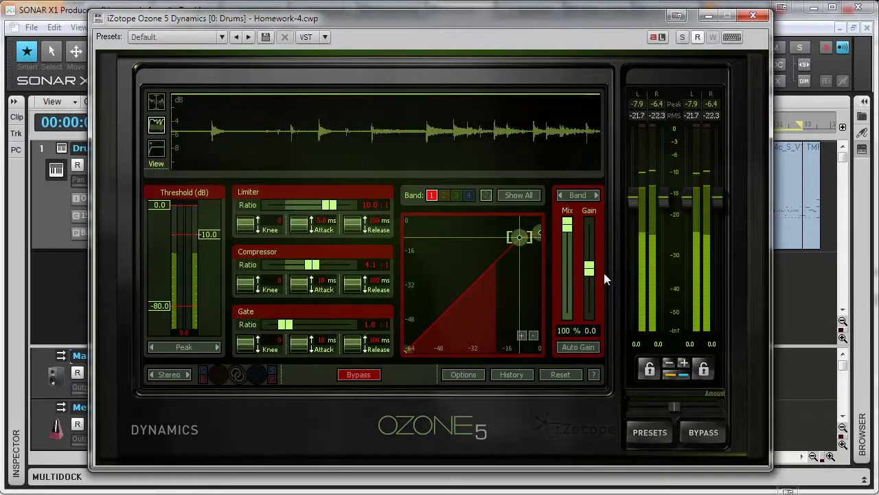
{"action": "left_click_drag", "start_coordinate": [590, 274], "coordinate": [591, 267]}
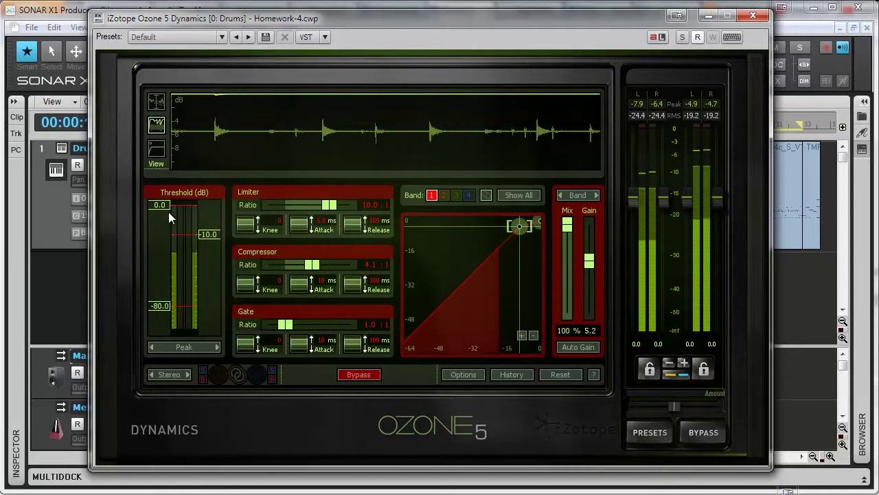
{"action": "left_click_drag", "start_coordinate": [158, 208], "coordinate": [160, 214]}
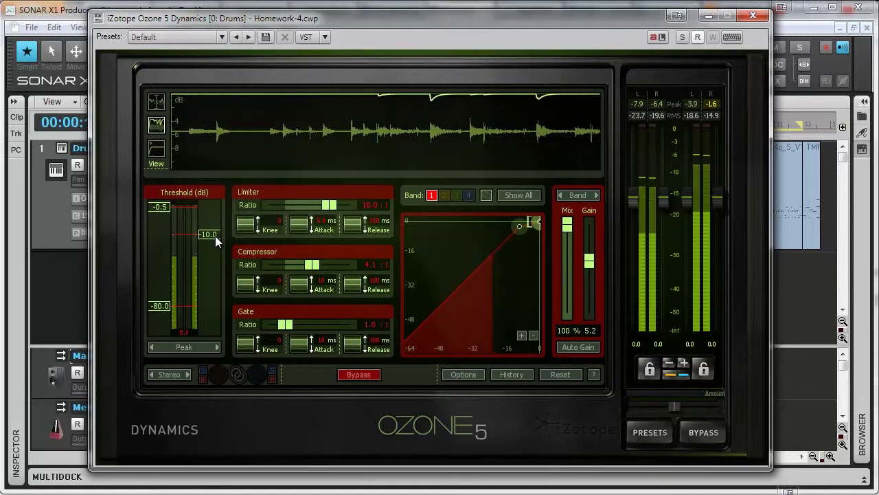
{"action": "left_click_drag", "start_coordinate": [214, 243], "coordinate": [212, 247]}
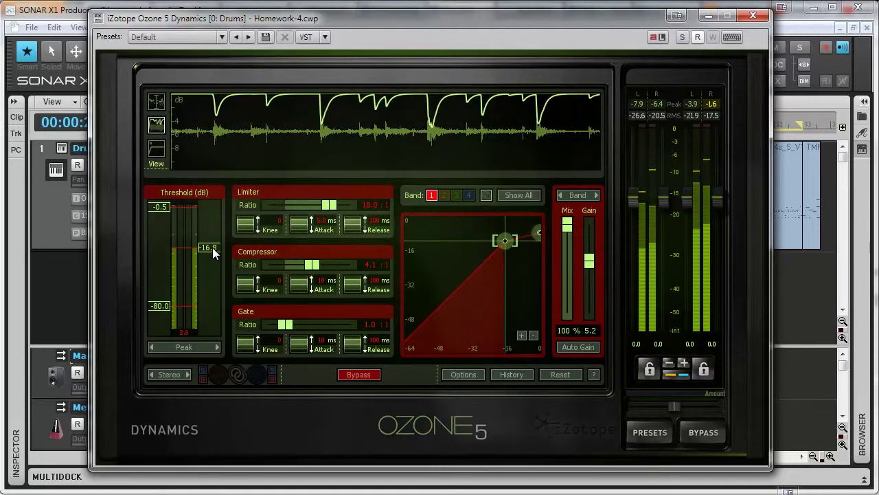
{"action": "left_click_drag", "start_coordinate": [212, 247], "coordinate": [212, 250]}
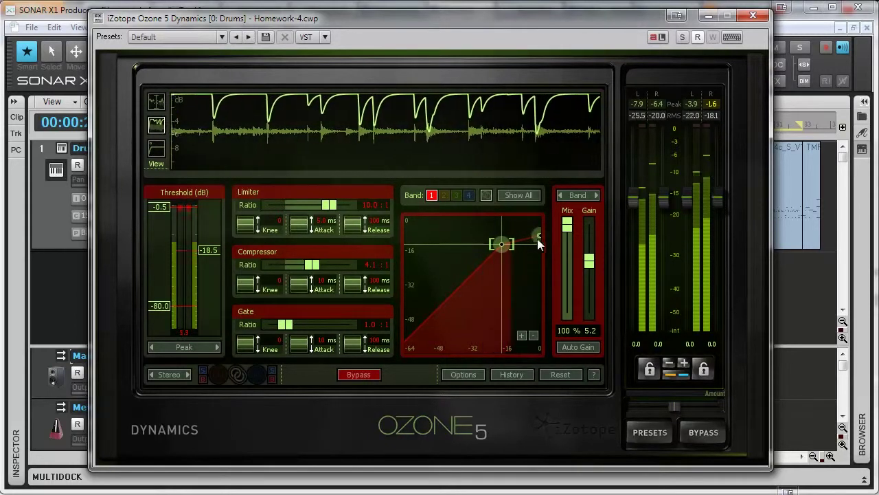
{"action": "left_click_drag", "start_coordinate": [589, 264], "coordinate": [590, 257]}
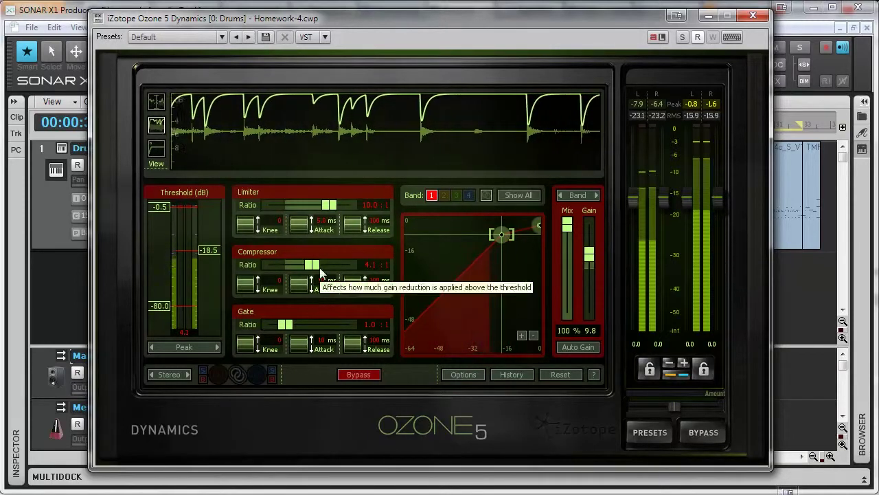
Shorten the compressor attack to a fast setting of about 1.3 ms after trying several values
{"action": "left_click_drag", "start_coordinate": [300, 288], "coordinate": [299, 481]}
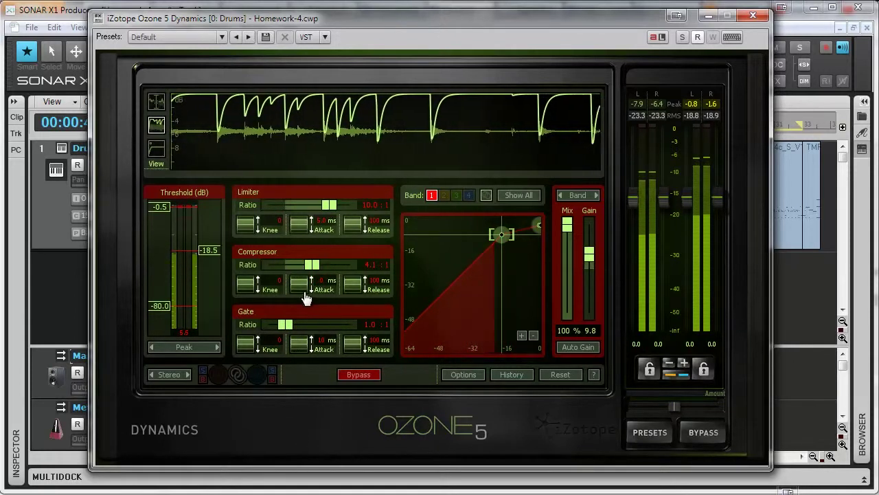
{"action": "left_click_drag", "start_coordinate": [300, 291], "coordinate": [287, 114]}
{"action": "left_click_drag", "start_coordinate": [300, 290], "coordinate": [296, 233]}
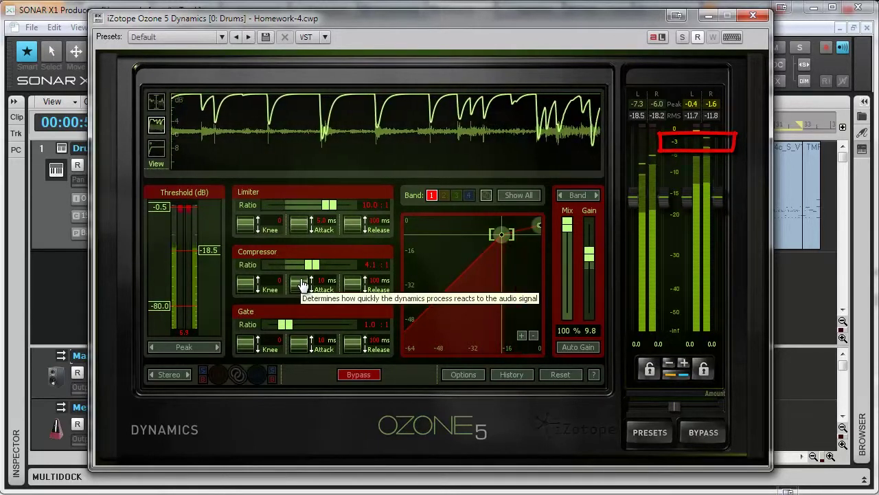
{"action": "left_click_drag", "start_coordinate": [302, 285], "coordinate": [294, 471]}
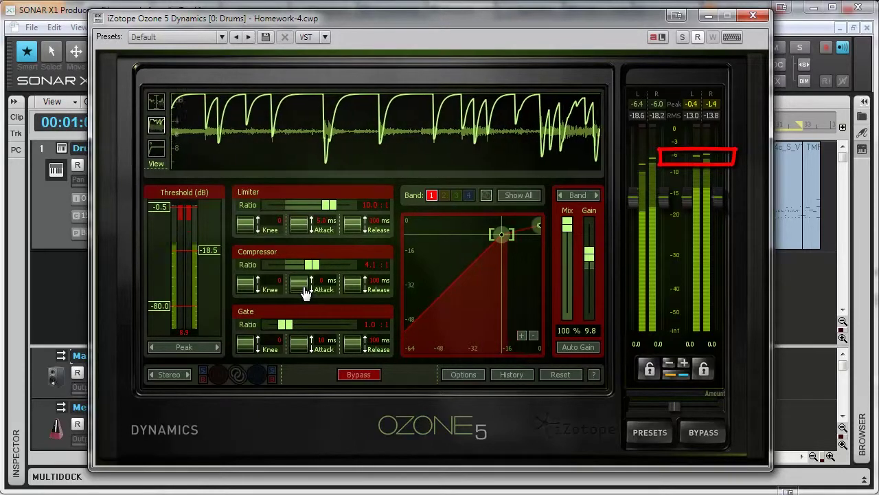
{"action": "left_click_drag", "start_coordinate": [305, 292], "coordinate": [297, 245]}
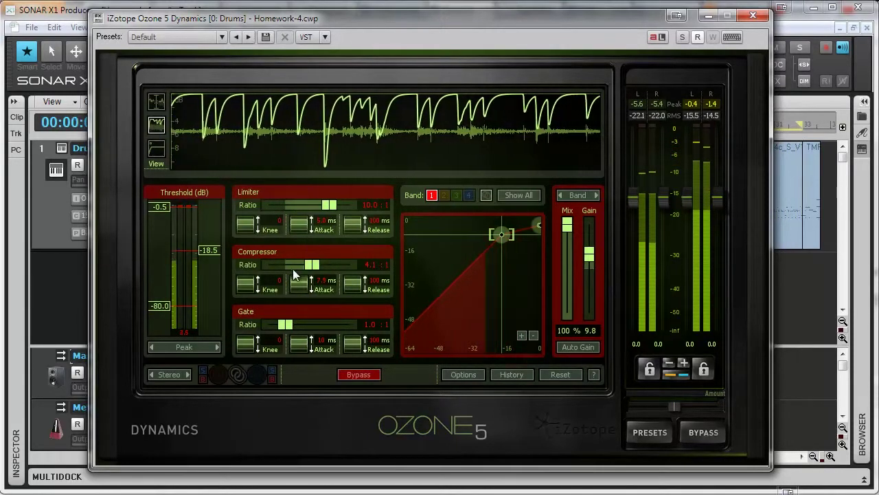
{"action": "left_click_drag", "start_coordinate": [293, 268], "coordinate": [298, 471]}
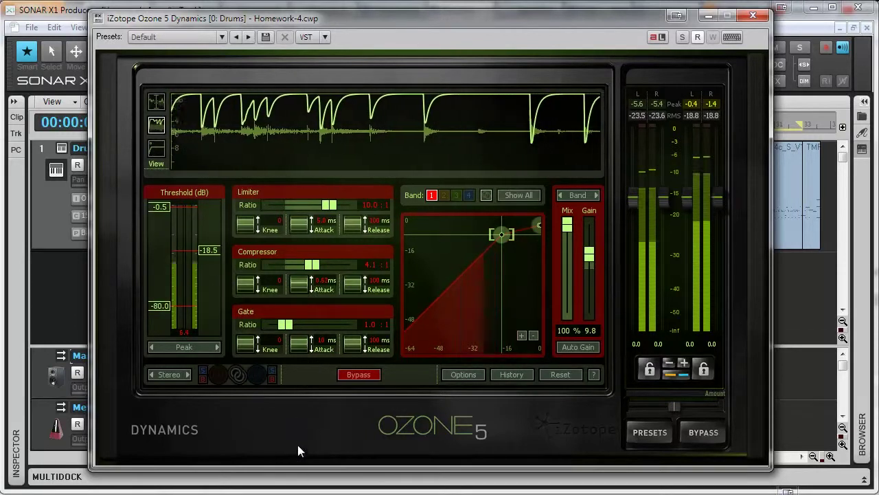
Lengthen the compressor release to about 3179 ms, then reset it to about 100 ms
{"action": "left_click_drag", "start_coordinate": [357, 292], "coordinate": [345, 28]}
{"action": "left_click_drag", "start_coordinate": [349, 292], "coordinate": [386, 201]}
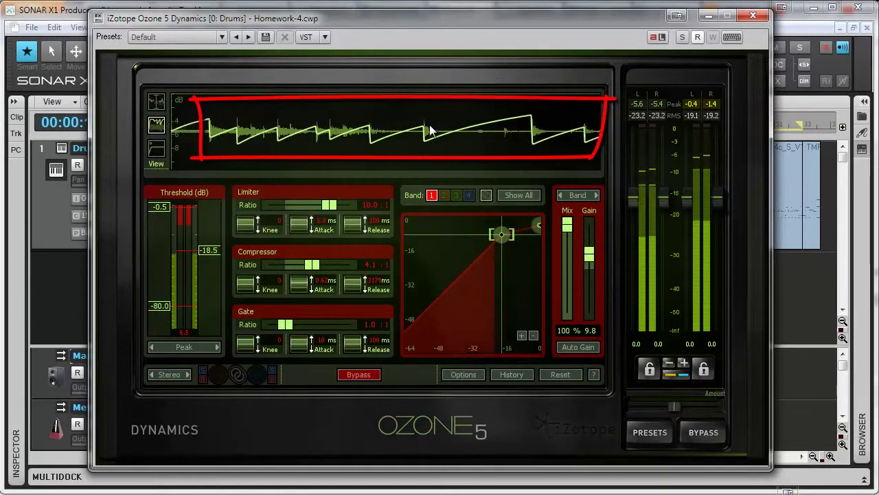
{"action": "left_click", "coordinate": [374, 282], "text": "ctrl"}
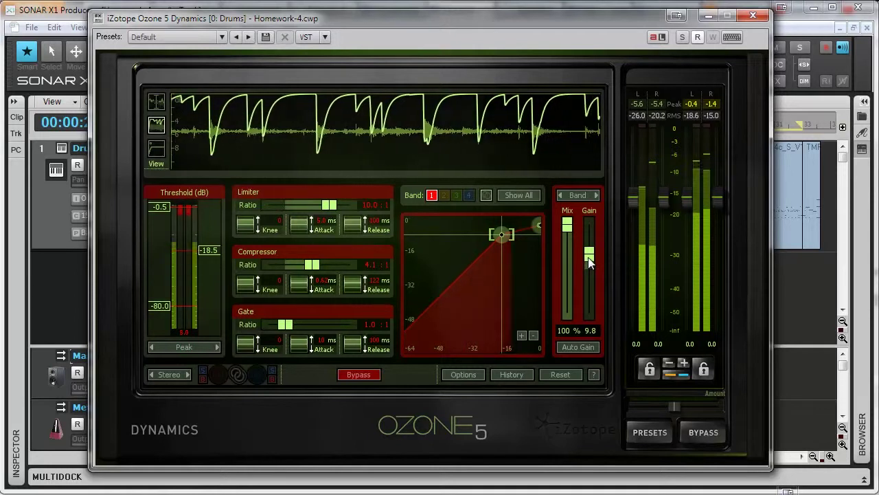
Raise the band makeup gain to 11.7 dB
{"action": "left_click_drag", "start_coordinate": [587, 257], "coordinate": [588, 255]}
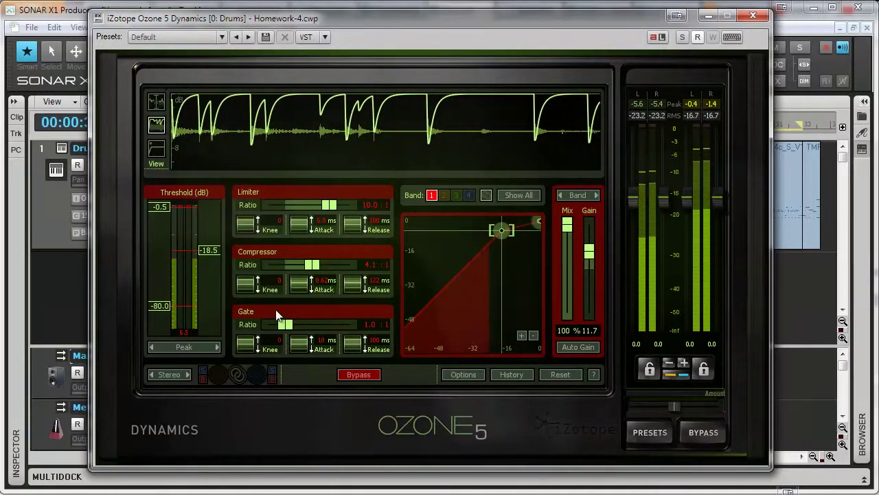
Set the gate threshold to -52.8 dB with a 1.6:1 ratio and stop playback
{"action": "left_click_drag", "start_coordinate": [158, 306], "coordinate": [163, 282]}
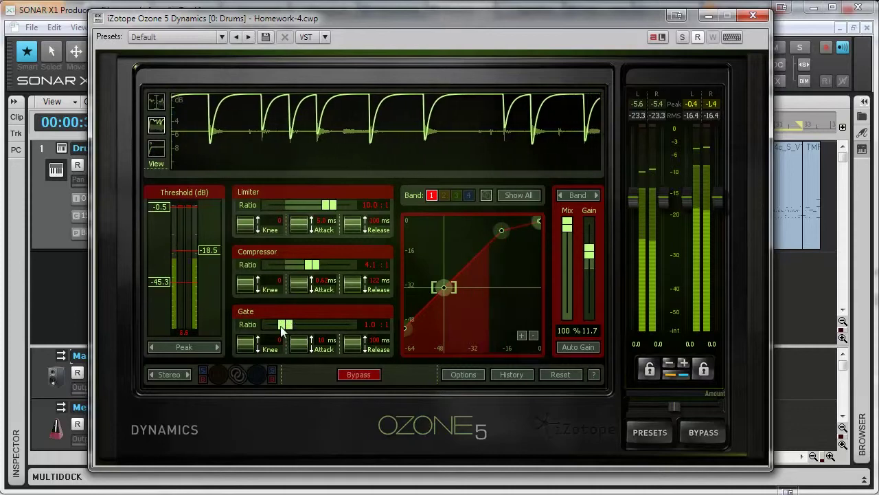
{"action": "left_click_drag", "start_coordinate": [281, 330], "coordinate": [360, 332]}
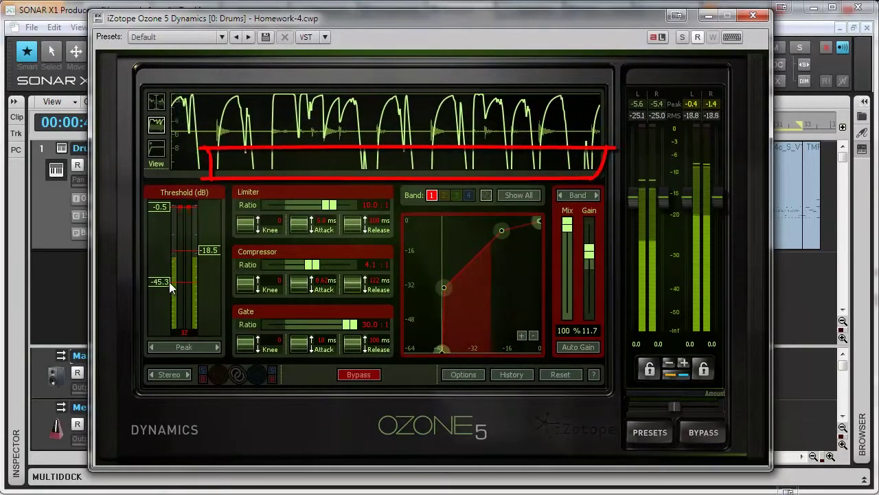
{"action": "left_click_drag", "start_coordinate": [354, 324], "coordinate": [298, 326]}
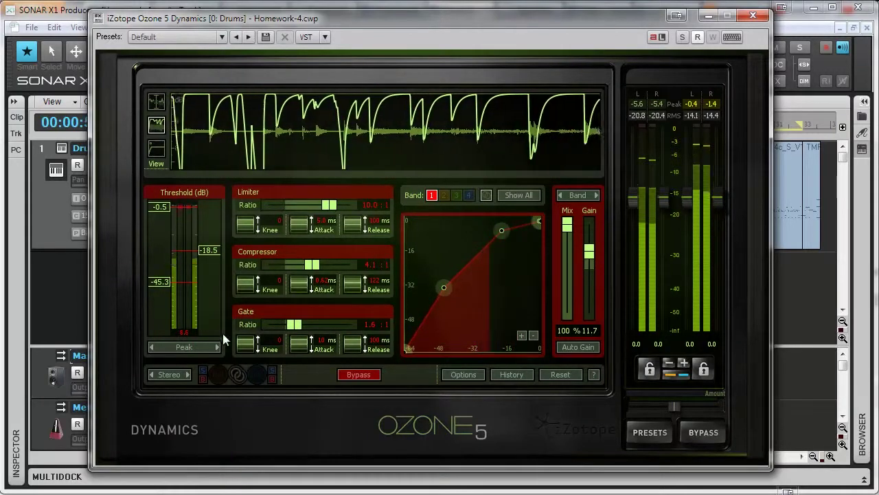
{"action": "left_click_drag", "start_coordinate": [159, 281], "coordinate": [160, 291]}
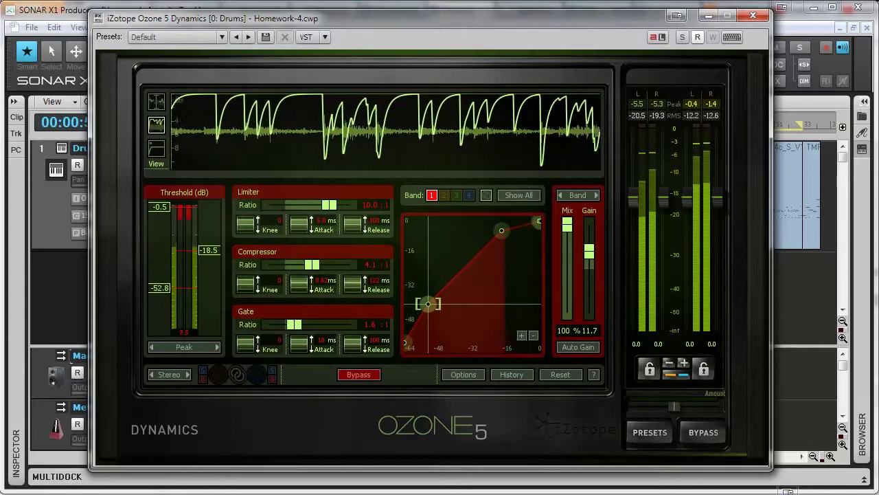
{"action": "key", "text": "space"}
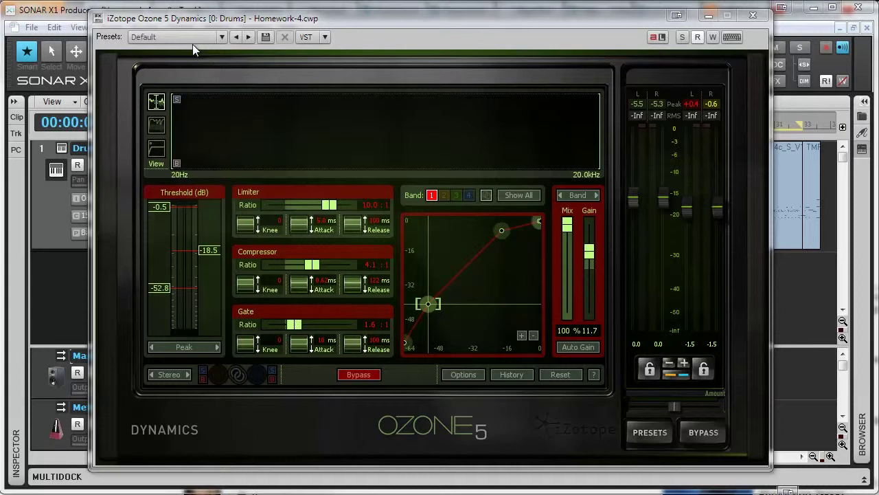
Insert three bands for four-band dynamics and move the band 2/3 crossover to 1.46 kHz
{"action": "right_click", "coordinate": [311, 122]}
{"action": "left_click", "coordinate": [360, 146]}
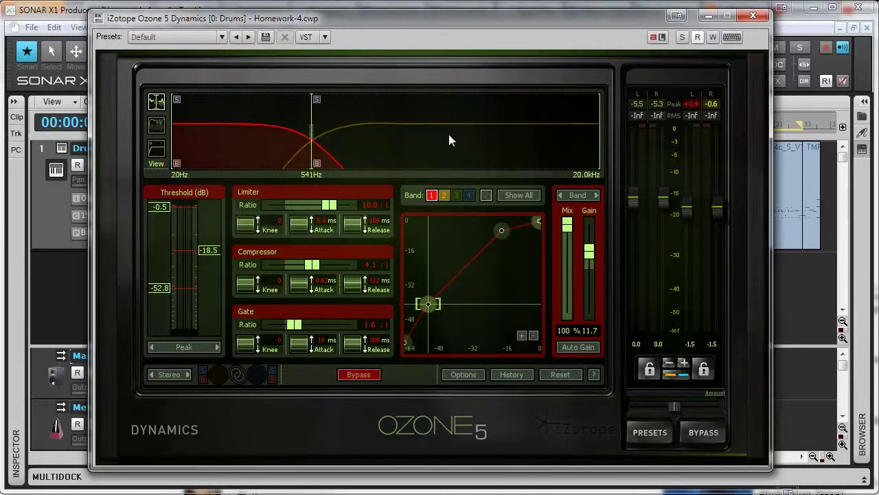
{"action": "right_click", "coordinate": [448, 140]}
{"action": "left_click", "coordinate": [471, 160]}
{"action": "right_click", "coordinate": [544, 140]}
{"action": "left_click", "coordinate": [555, 158]}
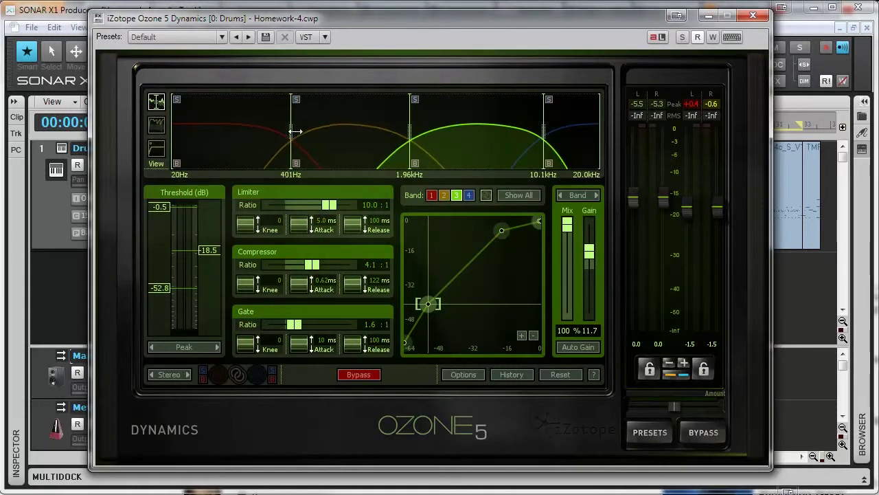
{"action": "left_click_drag", "start_coordinate": [414, 142], "coordinate": [386, 142]}
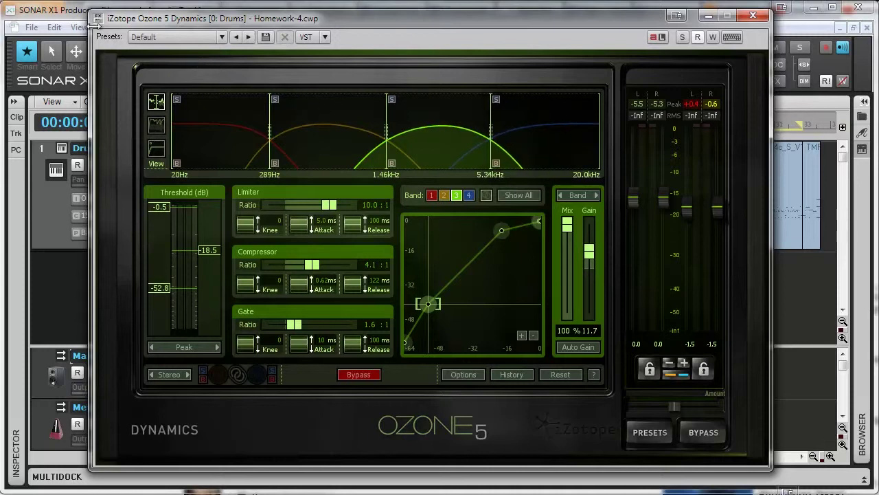
Play the drums, audition the soloed band, and settle band 3's output gain at 8.0
{"action": "key", "text": "space"}
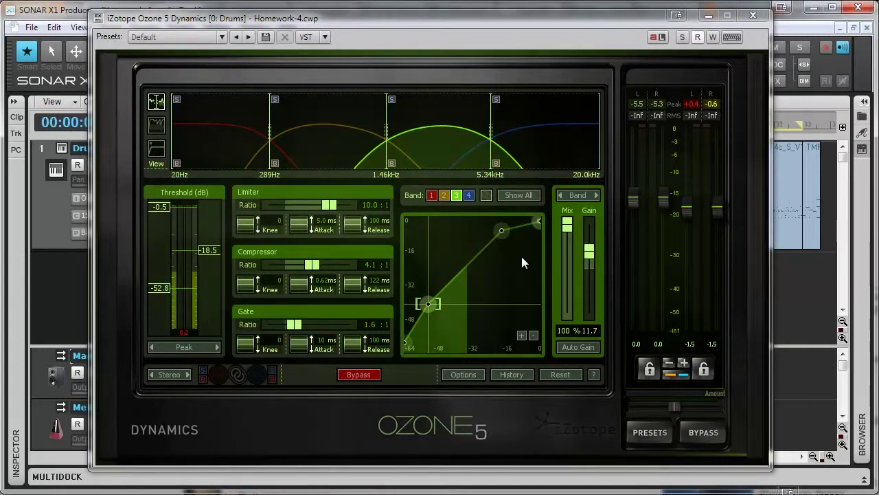
{"action": "left_click", "coordinate": [495, 100]}
{"action": "left_click_drag", "start_coordinate": [585, 253], "coordinate": [588, 242]}
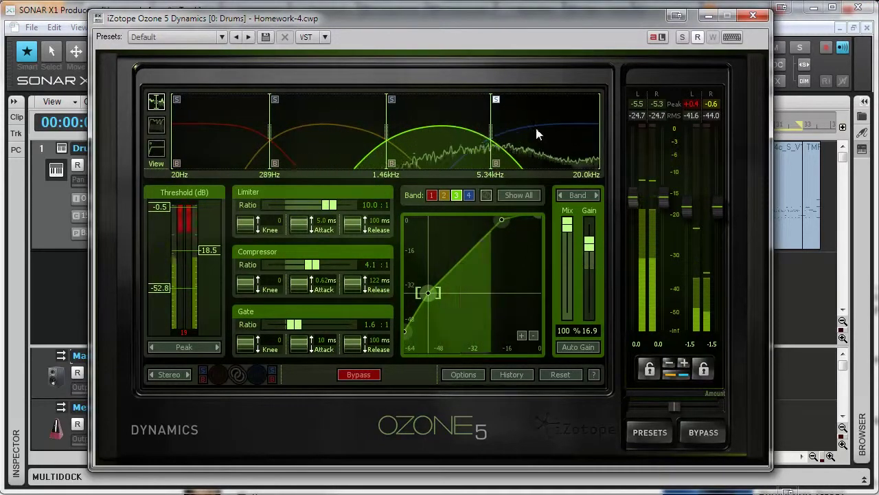
{"action": "left_click", "coordinate": [494, 103]}
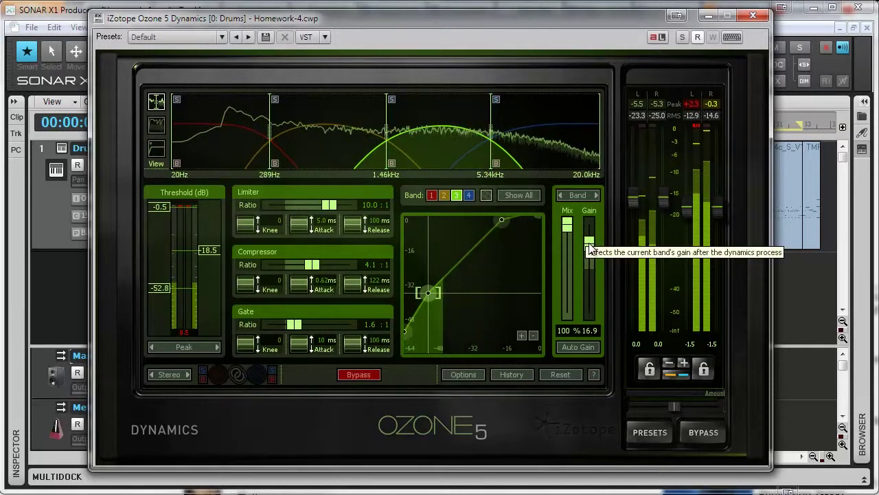
{"action": "left_click_drag", "start_coordinate": [589, 243], "coordinate": [591, 246]}
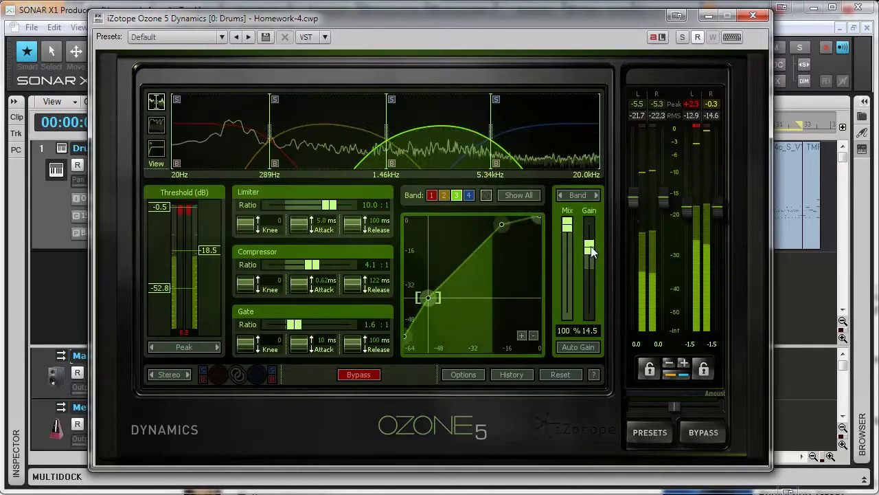
{"action": "left_click", "coordinate": [692, 104]}
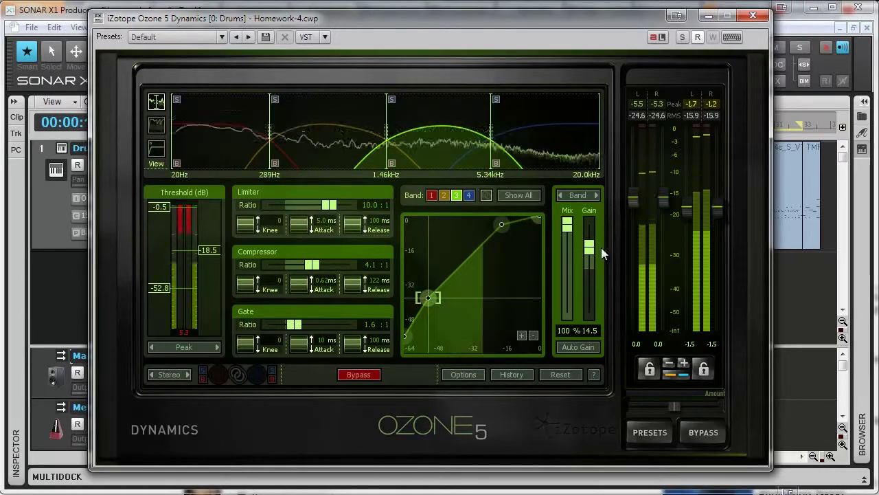
{"action": "left_click_drag", "start_coordinate": [589, 247], "coordinate": [587, 259]}
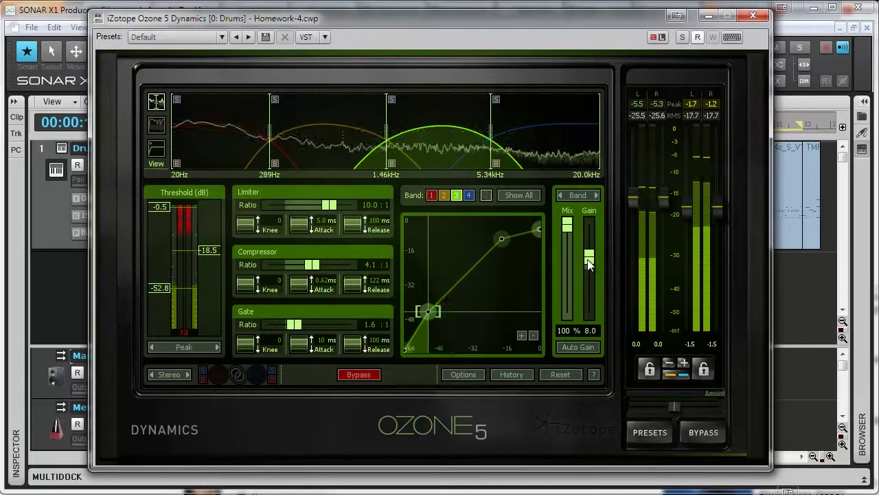
Select and solo band 2, then lower its output gain to 5.6
{"action": "left_click", "coordinate": [351, 149]}
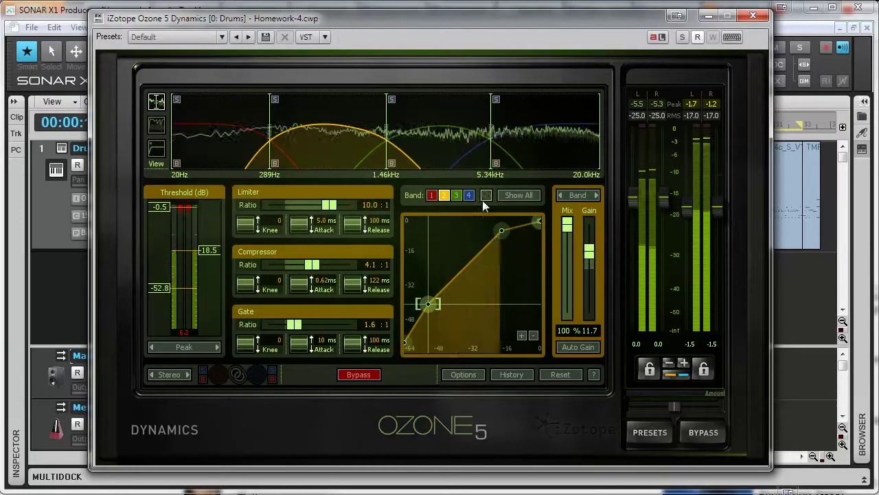
{"action": "left_click", "coordinate": [274, 99]}
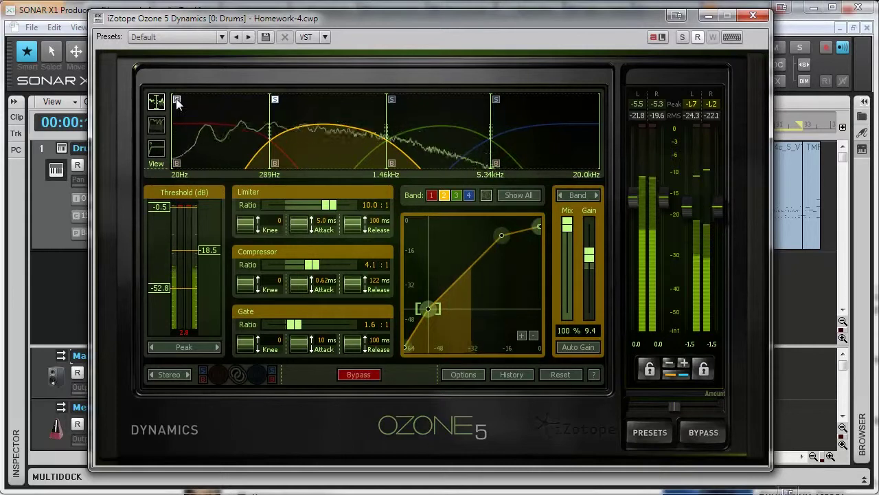
{"action": "left_click_drag", "start_coordinate": [590, 256], "coordinate": [588, 265]}
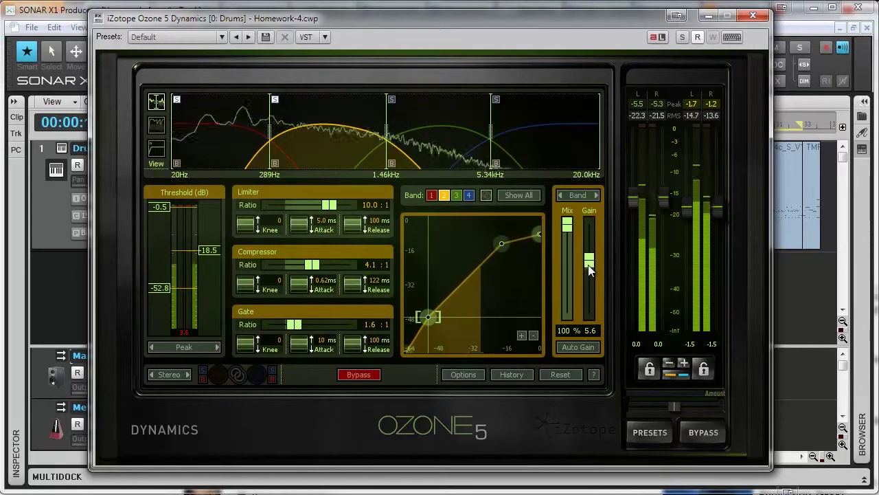